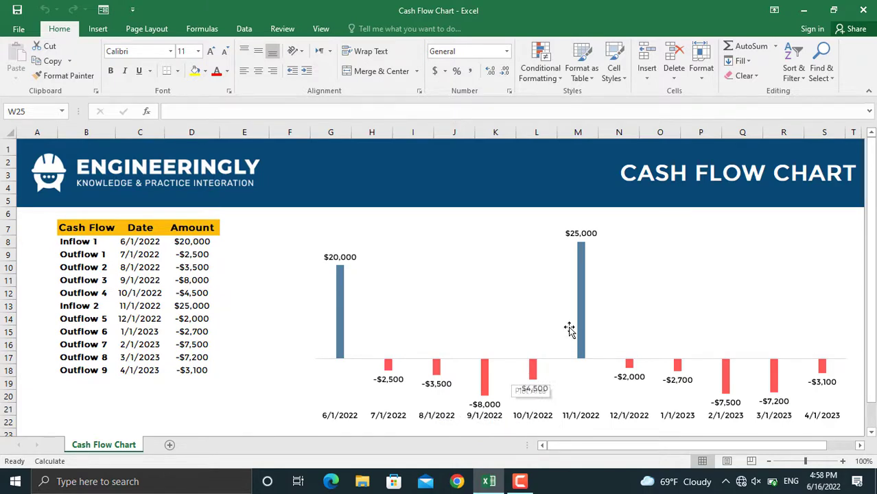
# Copy the cash flow banner and the Cash Flow, Date and Amount table into a new Sheet1.
pyautogui.moveTo(583, 268)
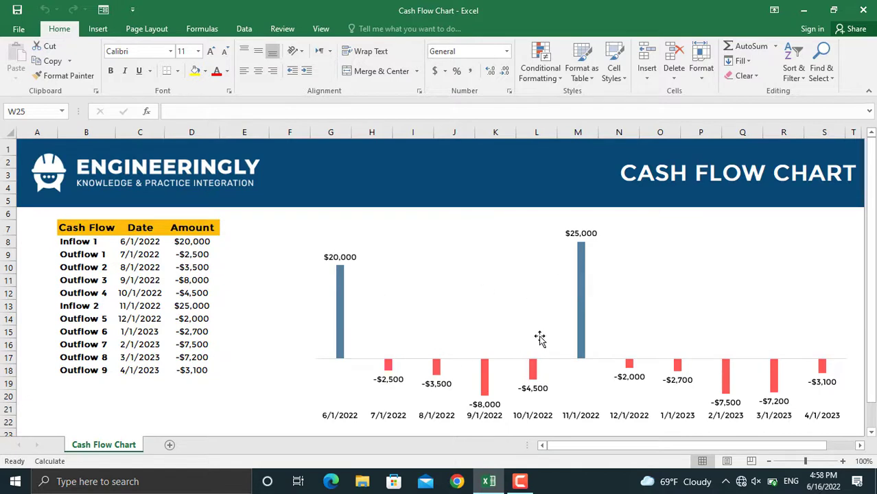
pyautogui.moveTo(587, 288)
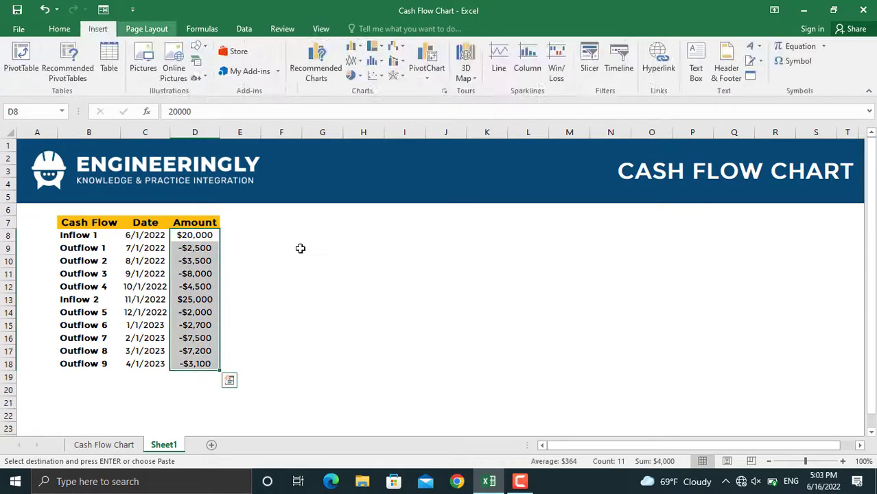
# Insert a 2-D clustered column chart of the Amount values in D8:D18.
pyautogui.click(300, 248)
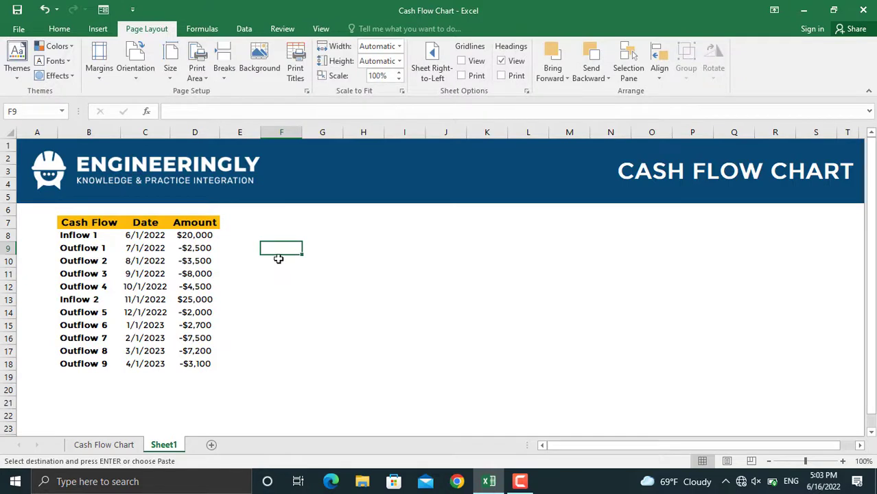
pyautogui.moveTo(195, 233); pyautogui.dragTo(196, 364)
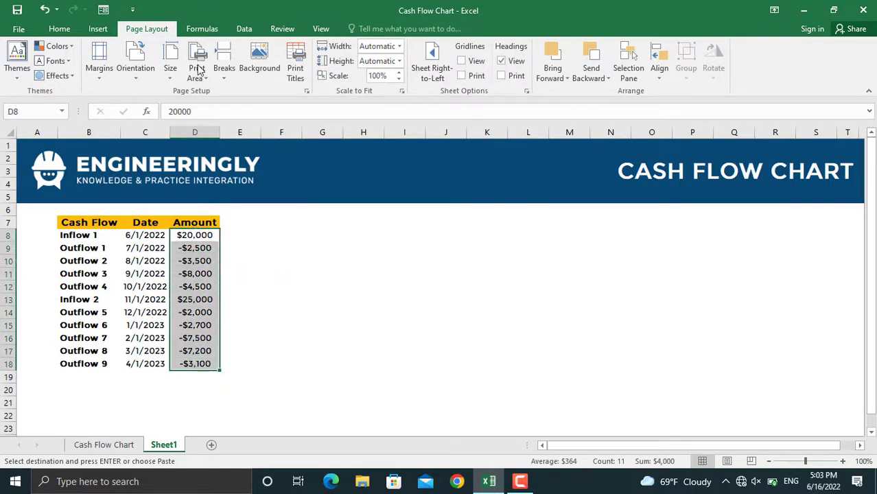
pyautogui.click(96, 30)
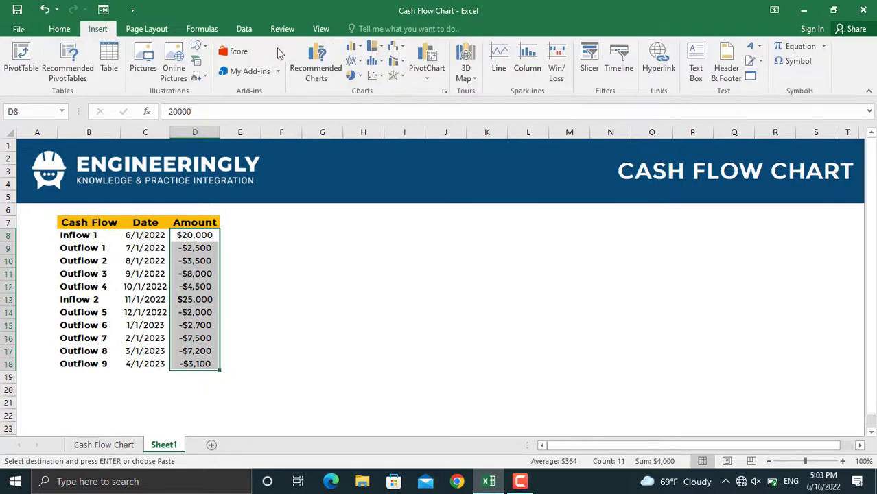
pyautogui.click(357, 48)
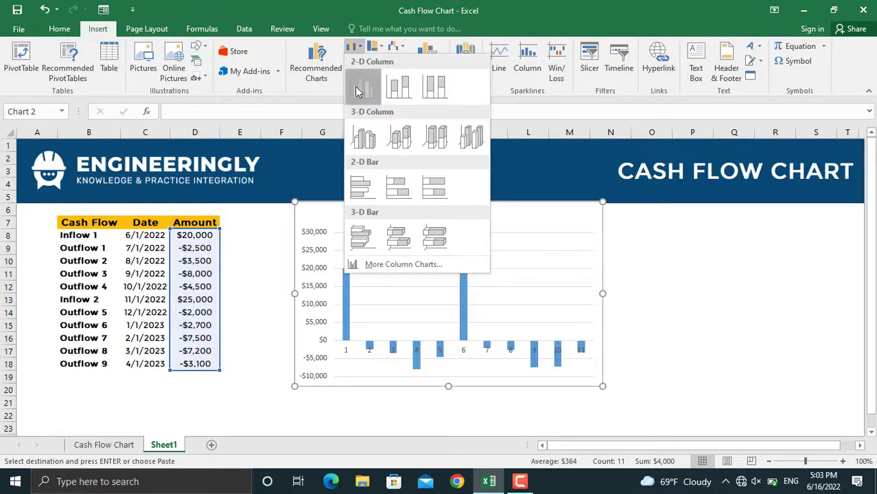
pyautogui.click(356, 91)
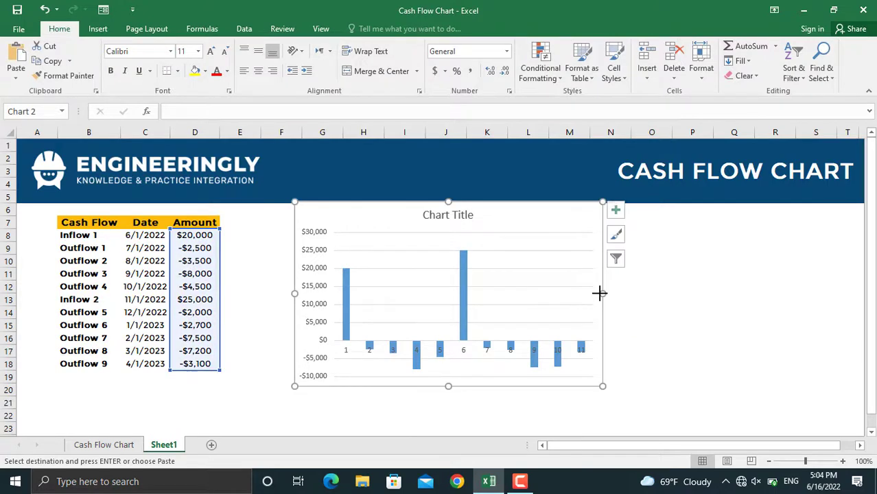
# Use the dates in C8:C18 as the chart's horizontal axis labels, then view the Cash Flow Chart sheet.
pyautogui.rightClick(599, 293)
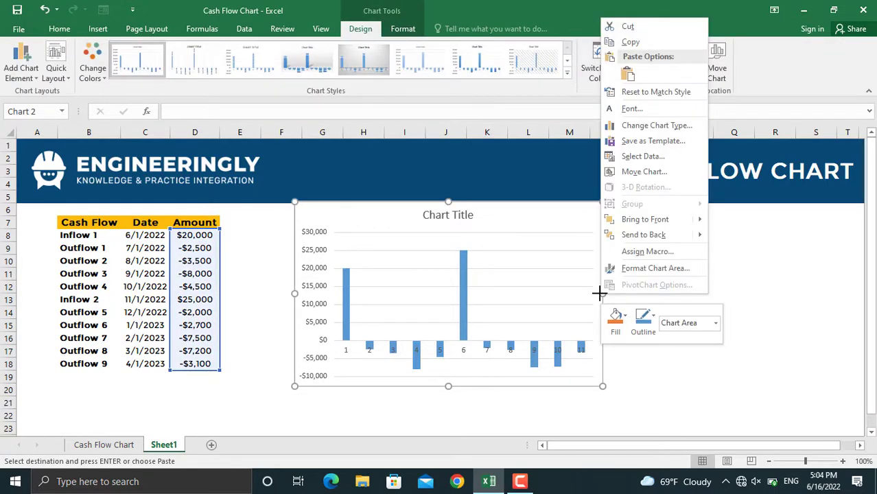
pyautogui.click(640, 158)
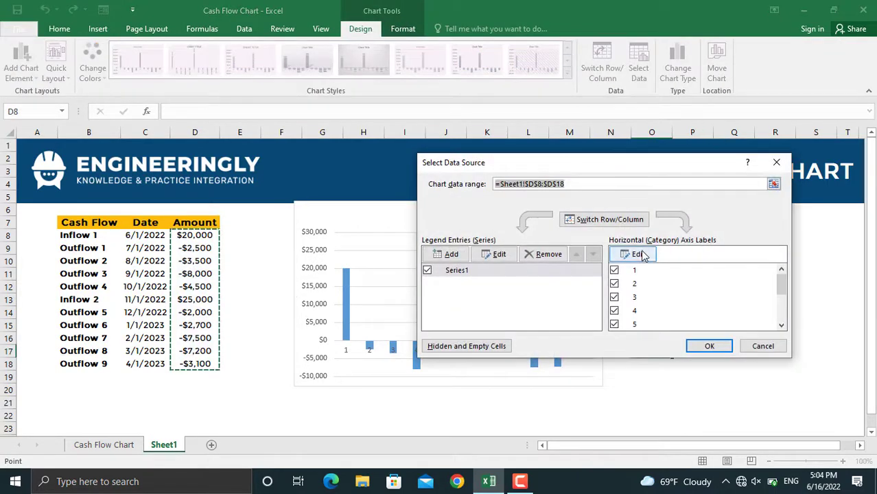
pyautogui.click(639, 255)
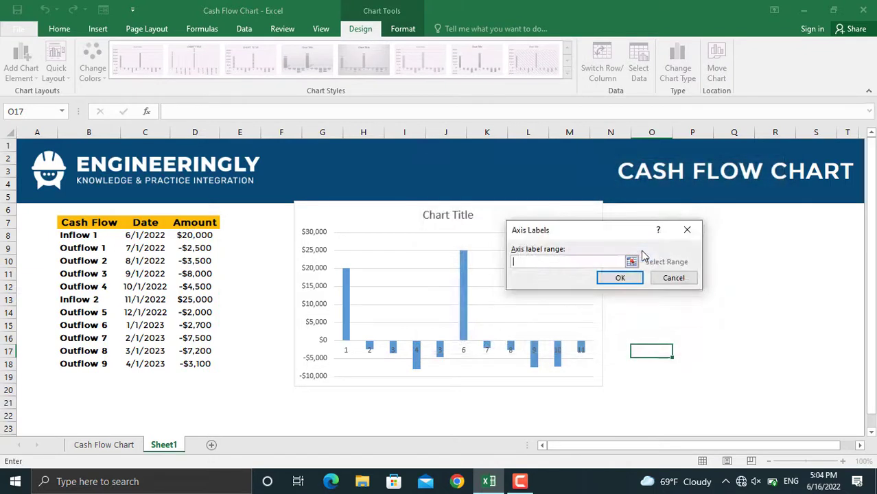
pyautogui.click(631, 261)
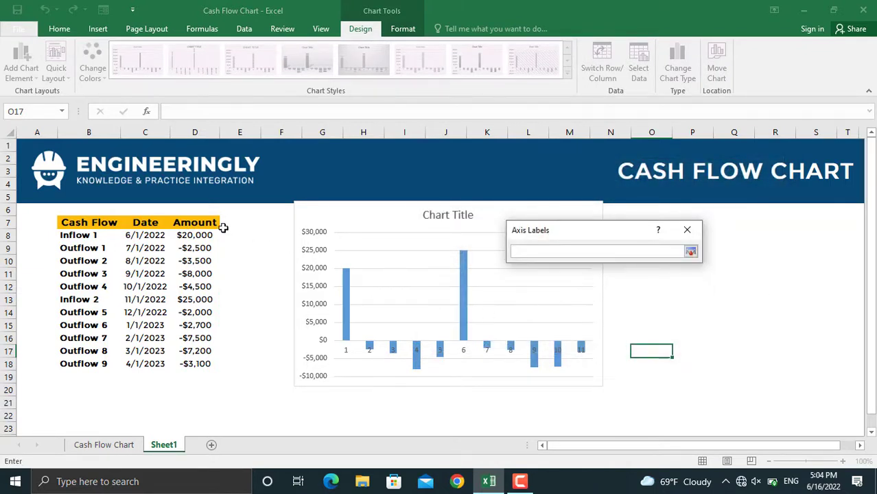
pyautogui.moveTo(160, 235); pyautogui.dragTo(158, 365)
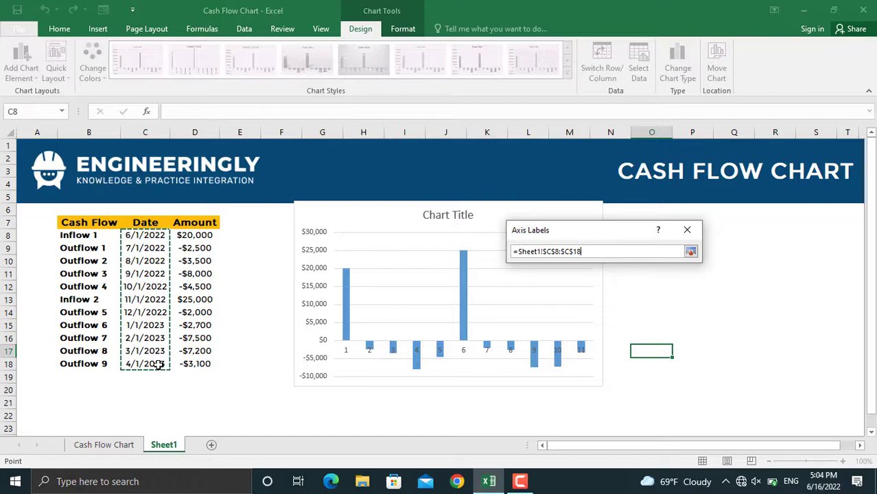
pyautogui.click(690, 252)
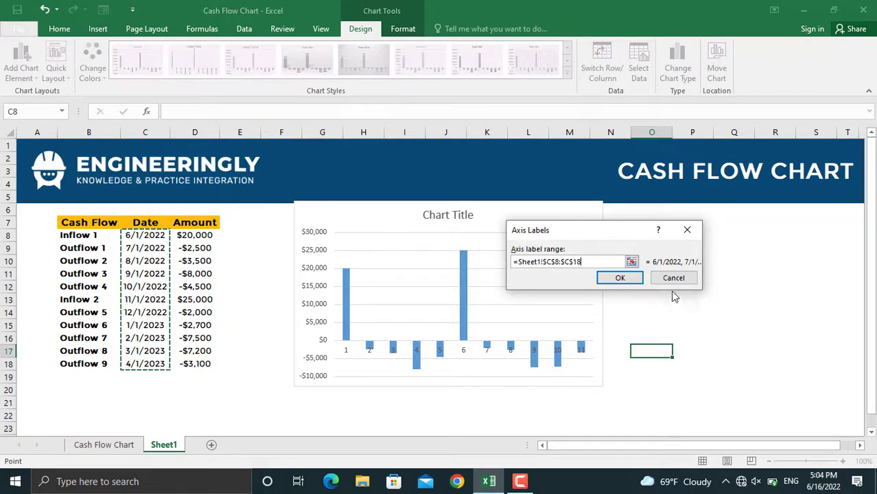
pyautogui.click(631, 279)
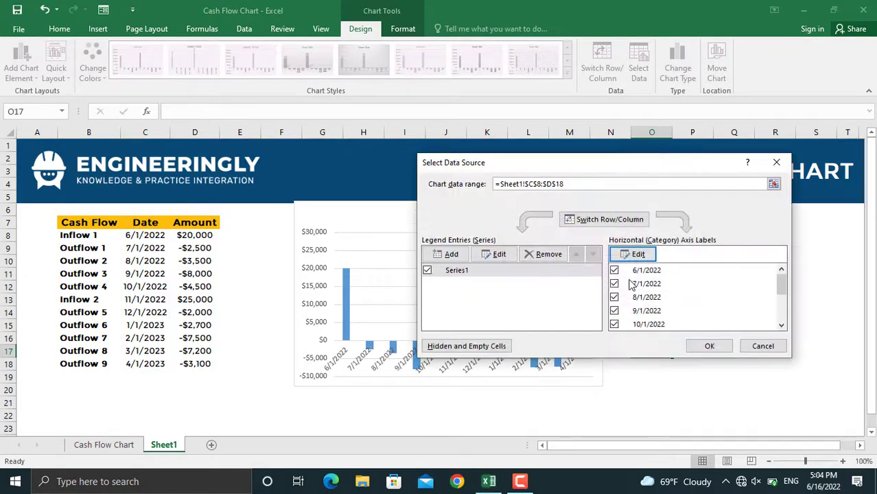
pyautogui.click(704, 346)
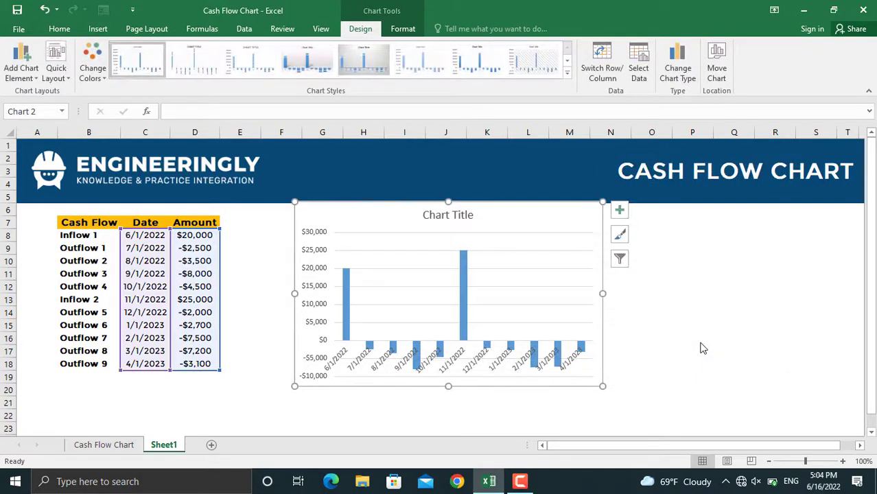
pyautogui.click(114, 447)
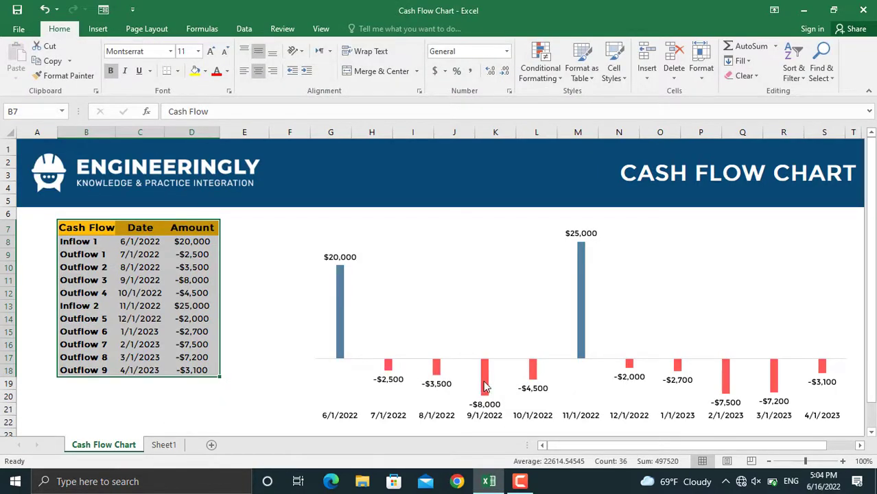
# On Sheet1, give the Amount series a solid fill with Invert if negative set to red.
pyautogui.moveTo(485, 387)
pyautogui.click(167, 447)
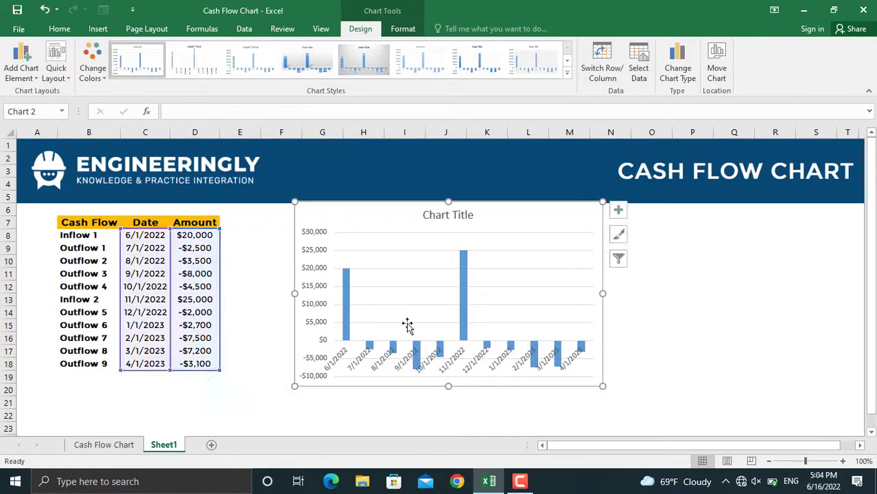
pyautogui.rightClick(463, 296)
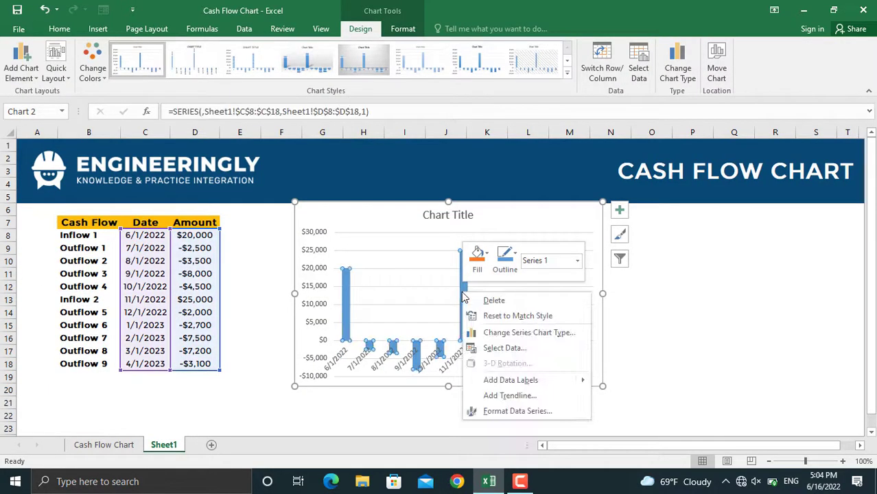
pyautogui.click(520, 412)
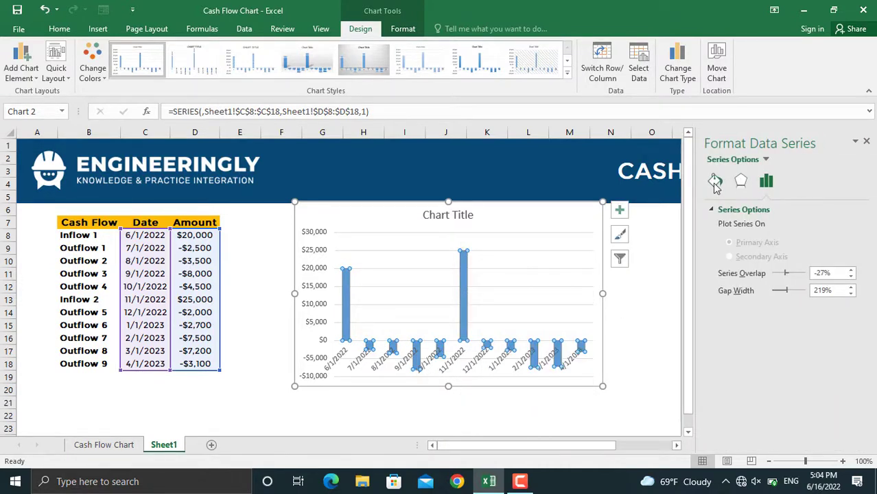
pyautogui.click(715, 182)
pyautogui.click(719, 209)
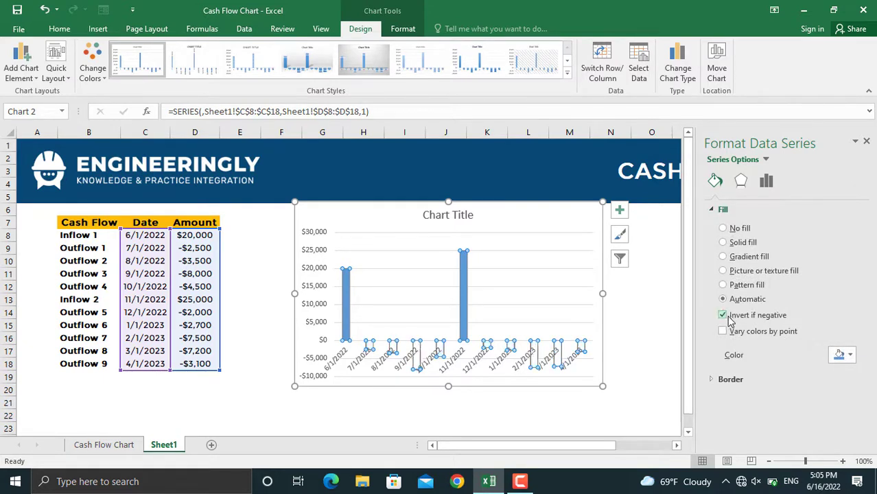
pyautogui.click(747, 249)
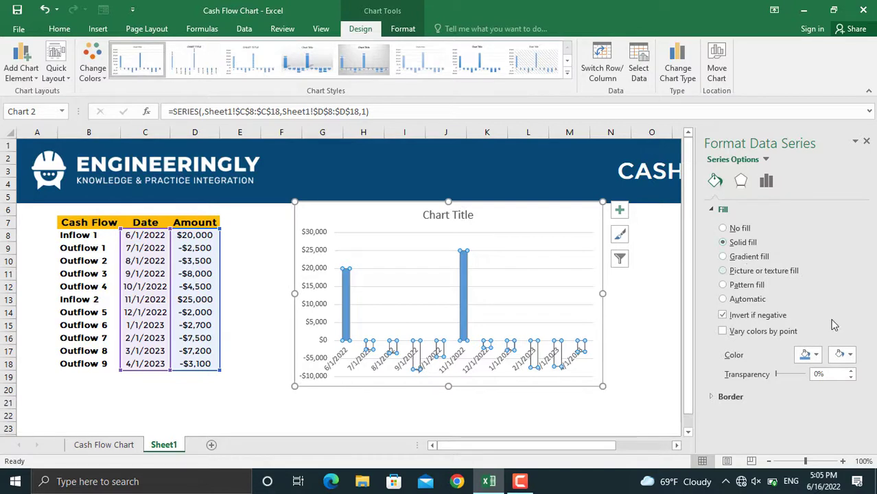
pyautogui.click(851, 356)
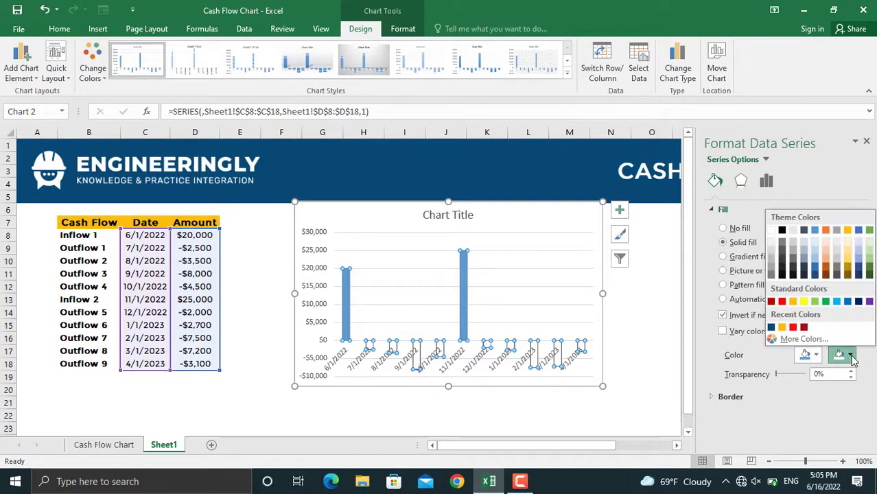
pyautogui.click(793, 328)
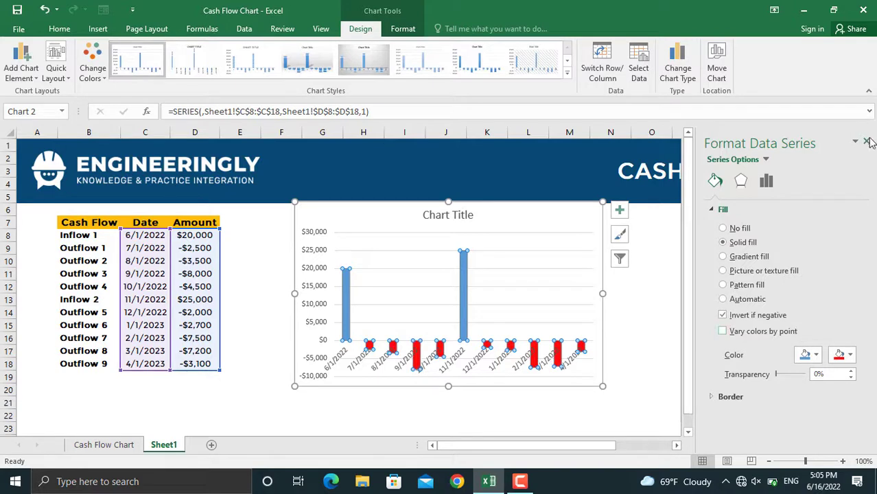
pyautogui.click(868, 141)
# Delete the chart title, the vertical value axis and the gridlines.
pyautogui.click(461, 219)
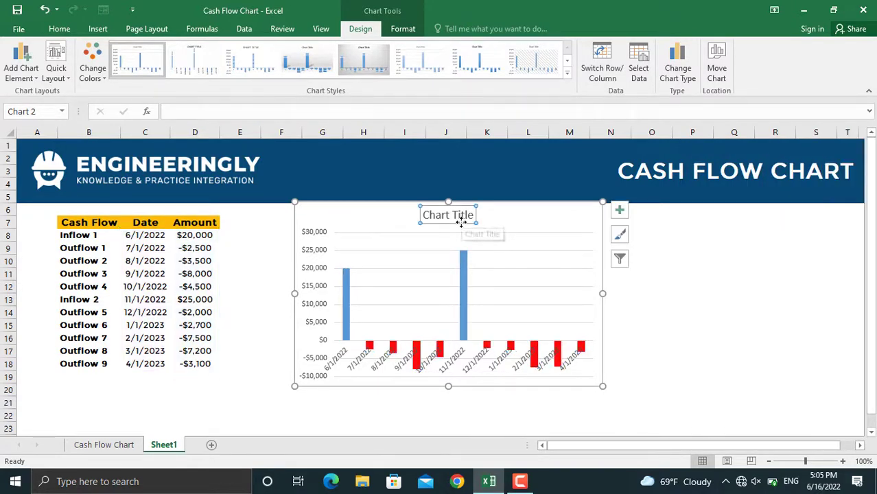
pyautogui.press('Delete')
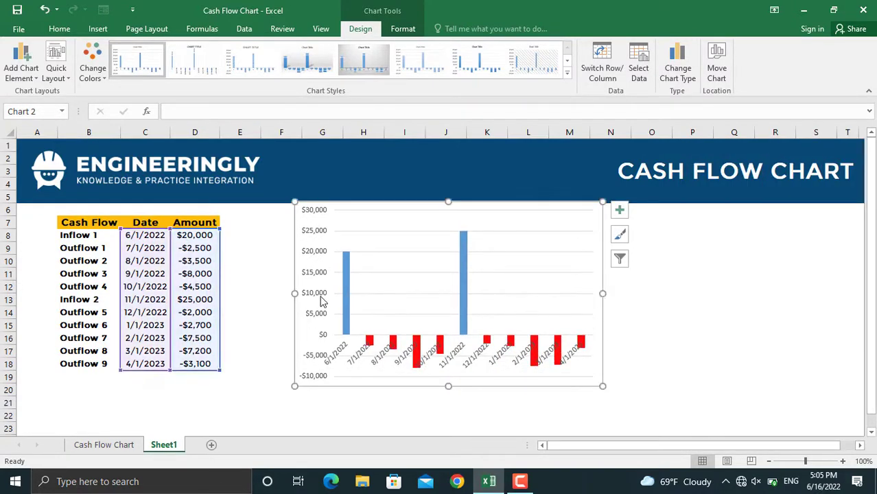
pyautogui.click(317, 300)
pyautogui.press('Delete')
pyautogui.press('Escape')
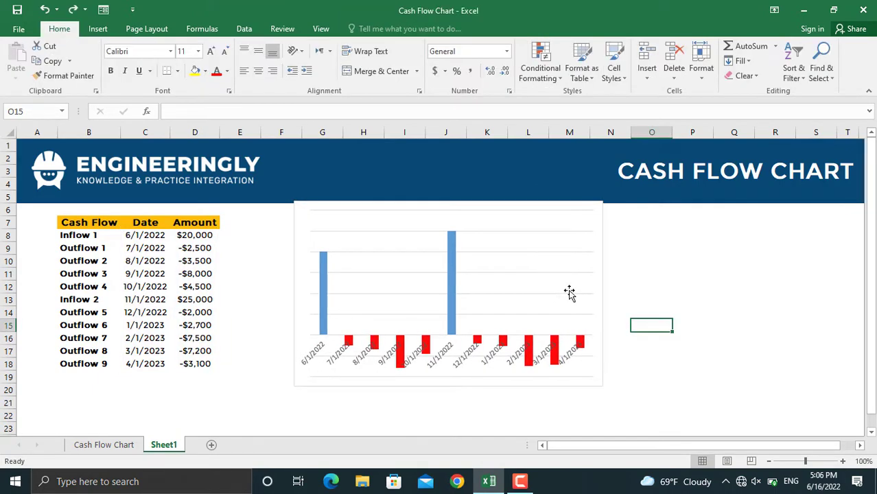
pyautogui.click(569, 298)
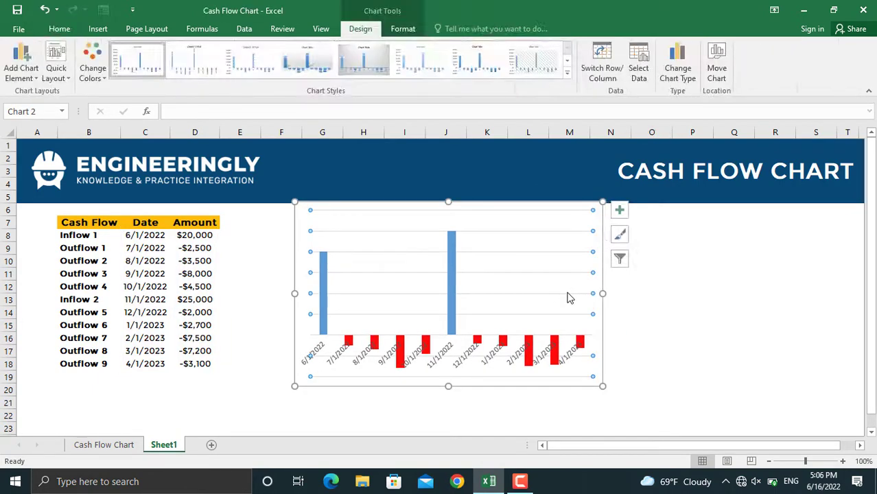
pyautogui.press('Delete')
# Move the chart slightly lower and widen it rightward to about column S.
pyautogui.moveTo(532, 299); pyautogui.dragTo(531, 315)
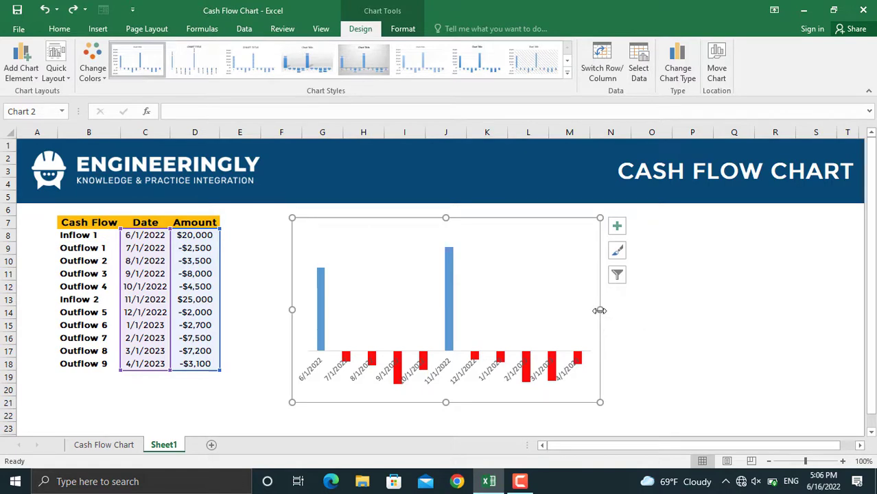
pyautogui.moveTo(599, 311); pyautogui.dragTo(822, 310)
pyautogui.click(619, 361)
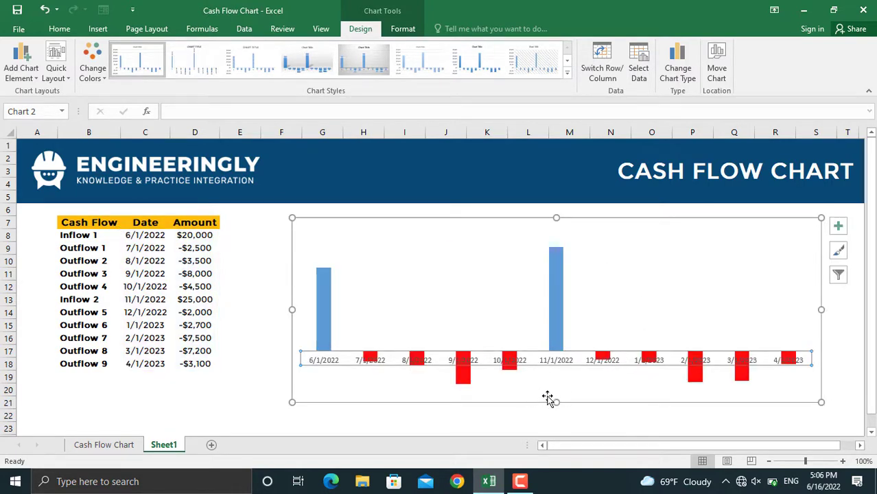
# Set the date axis label position to Low so the dates sit below the bars.
pyautogui.rightClick(549, 362)
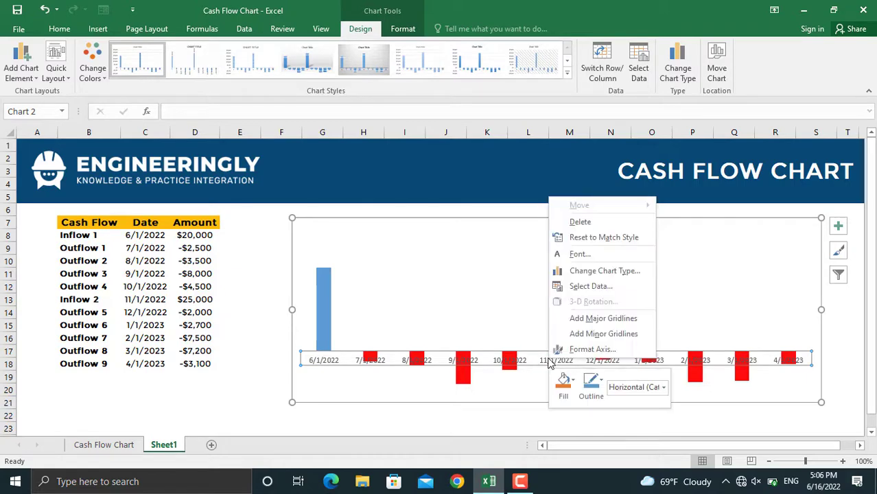
pyautogui.click(576, 350)
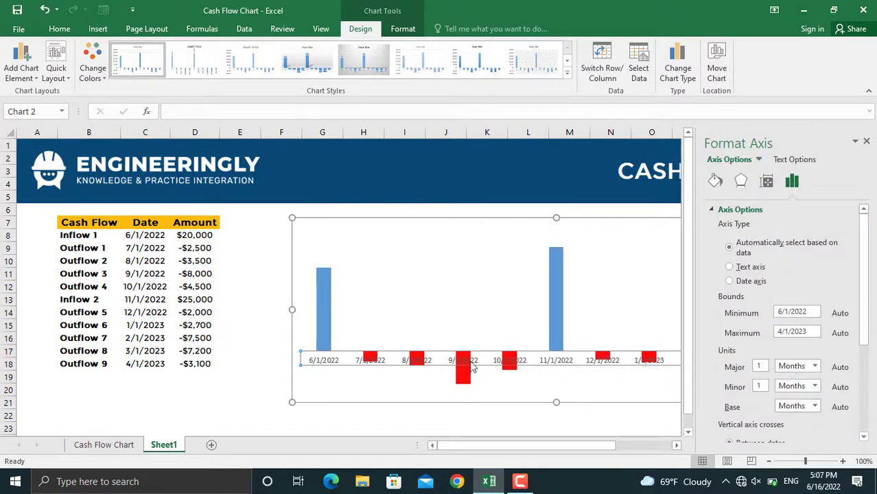
pyautogui.moveTo(866, 251); pyautogui.dragTo(862, 340)
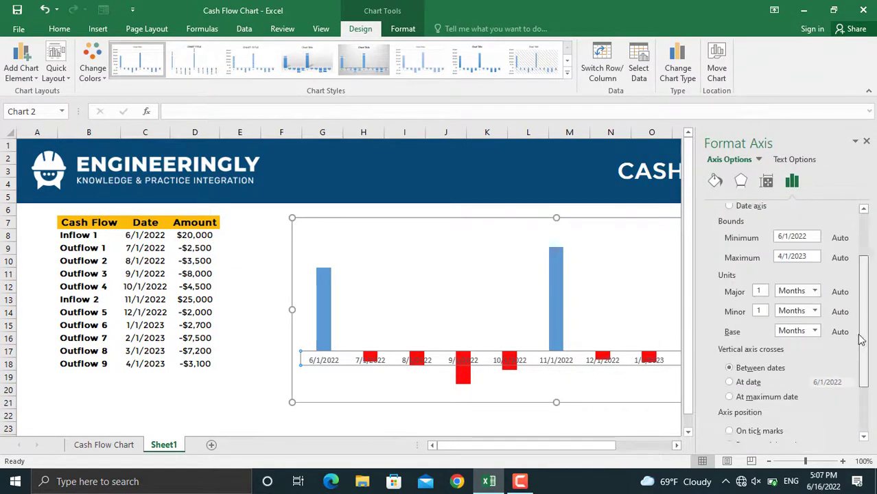
pyautogui.scroll(-3, 861, 340)
pyautogui.click(712, 419)
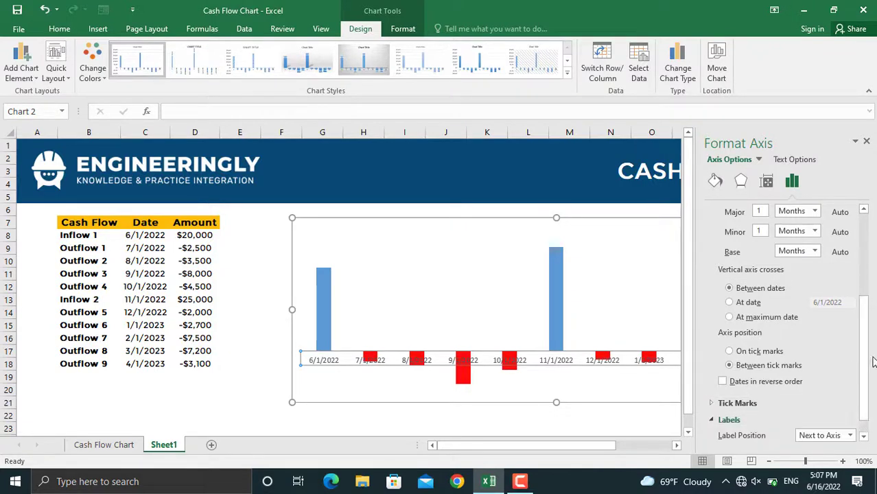
pyautogui.scroll(-1, 871, 360)
pyautogui.click(851, 414)
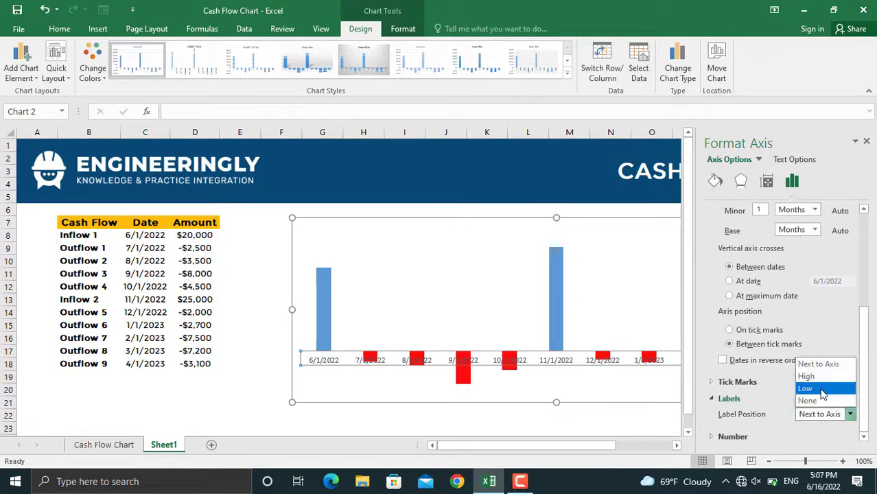
pyautogui.click(823, 389)
pyautogui.click(867, 140)
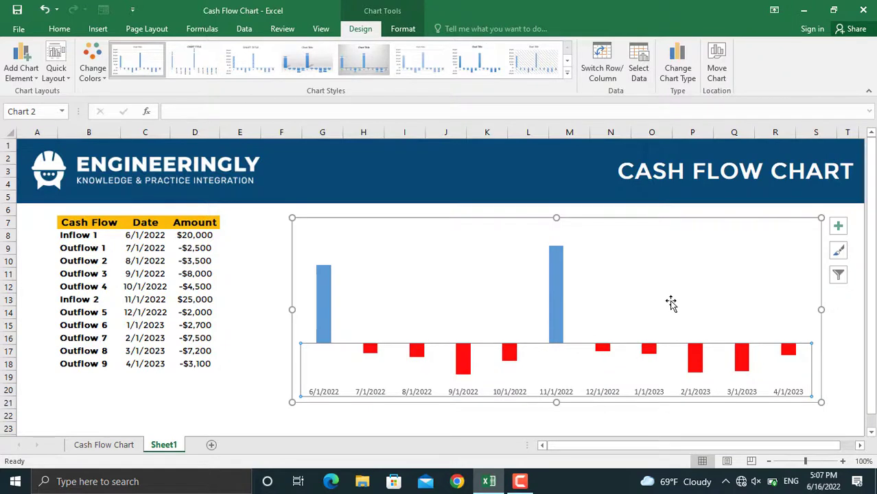
# Add data labels showing each bar's amount.
pyautogui.click(556, 304)
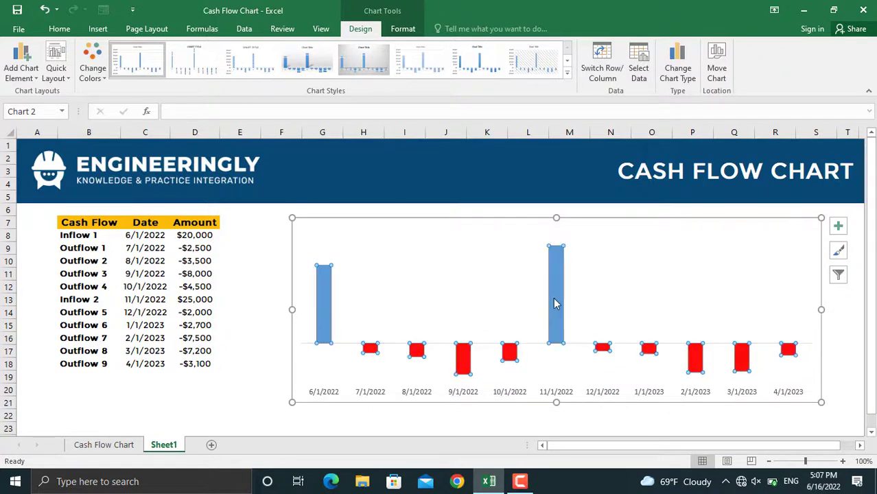
pyautogui.rightClick(556, 304)
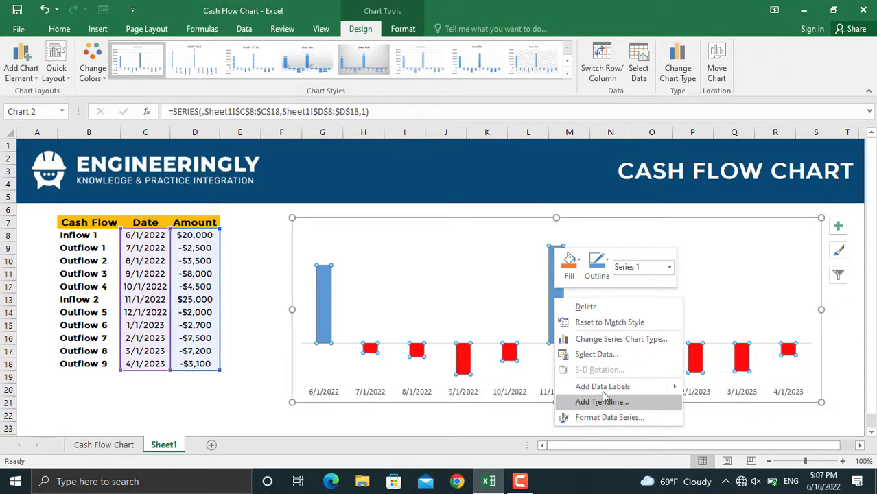
pyautogui.moveTo(604, 393)
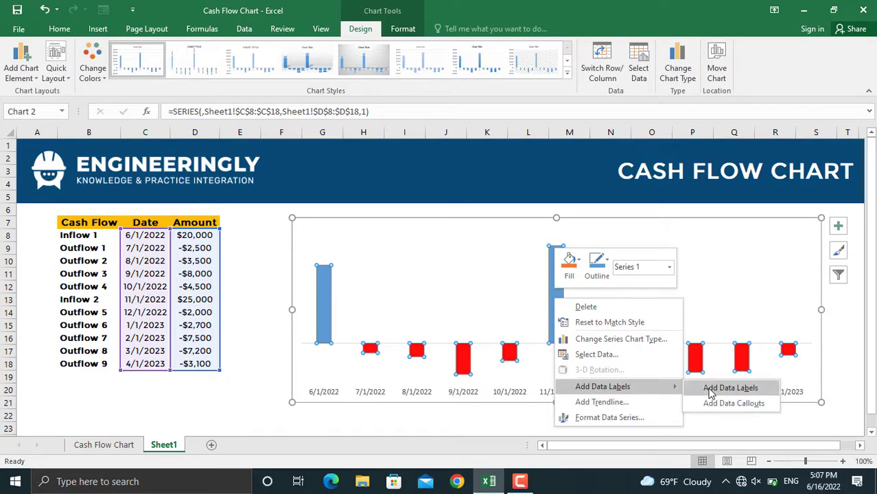
pyautogui.click(712, 392)
pyautogui.click(689, 420)
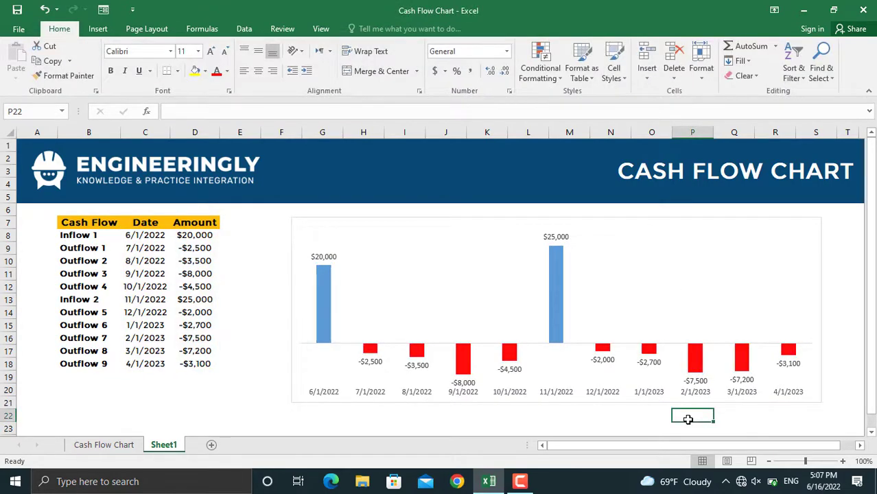